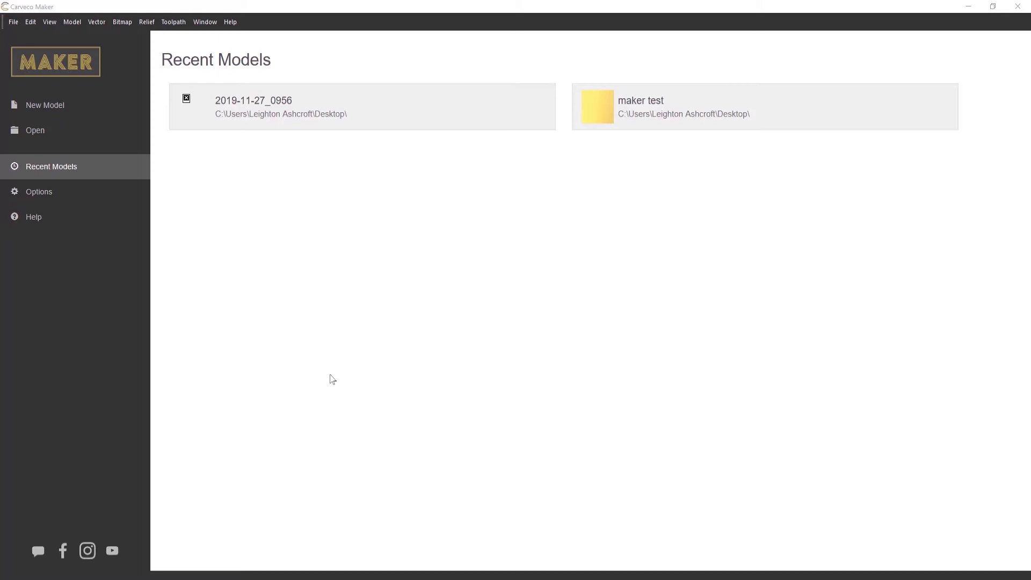
- Look over the application settings, then close them
{"action": "left_click", "coordinate": [45, 104]}
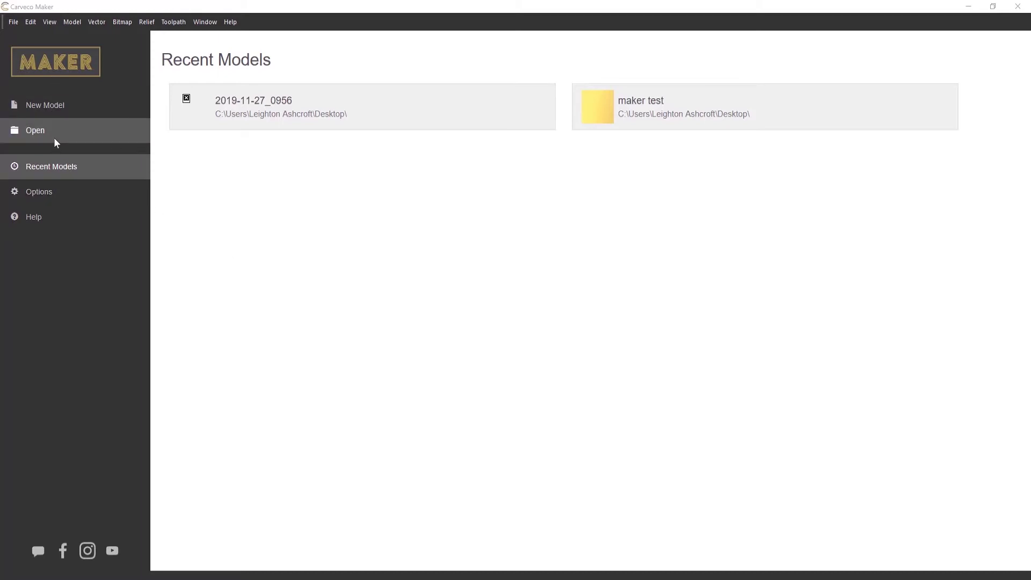
{"action": "left_click", "coordinate": [56, 196]}
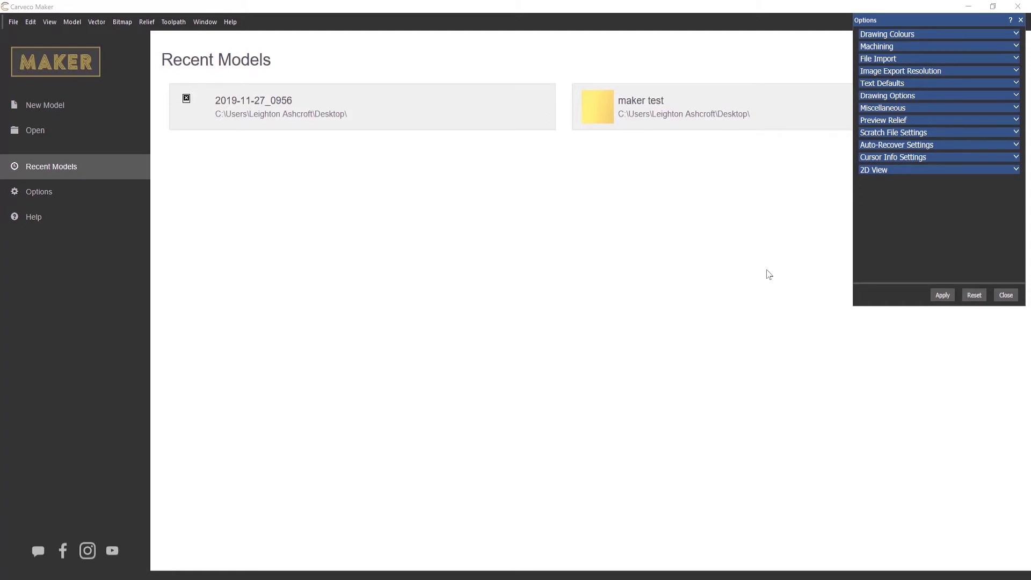
{"action": "left_click", "coordinate": [1000, 295]}
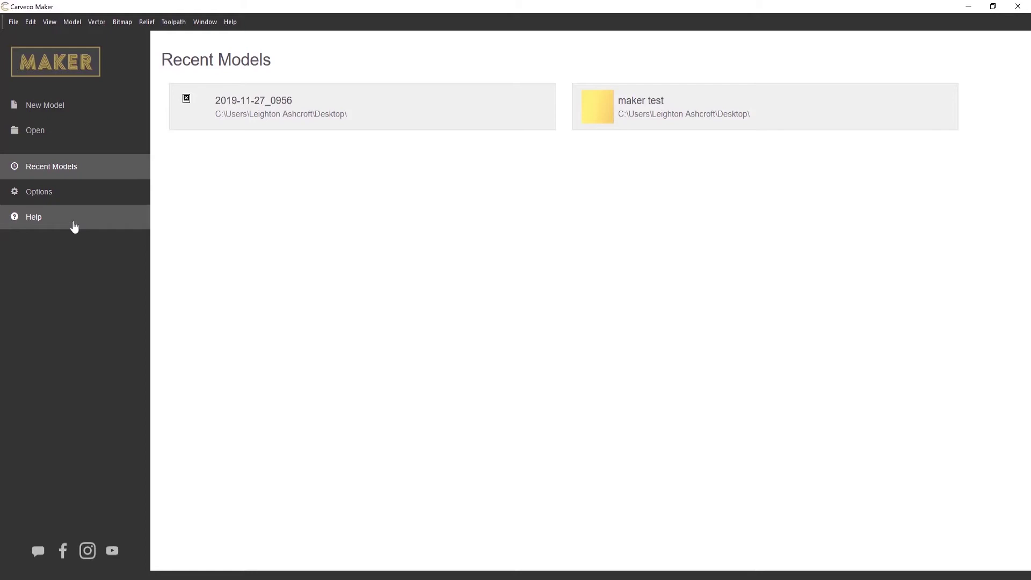
- Start a new model 24 inches high and try the job origin at each corner and the centre
{"action": "left_click", "coordinate": [66, 106]}
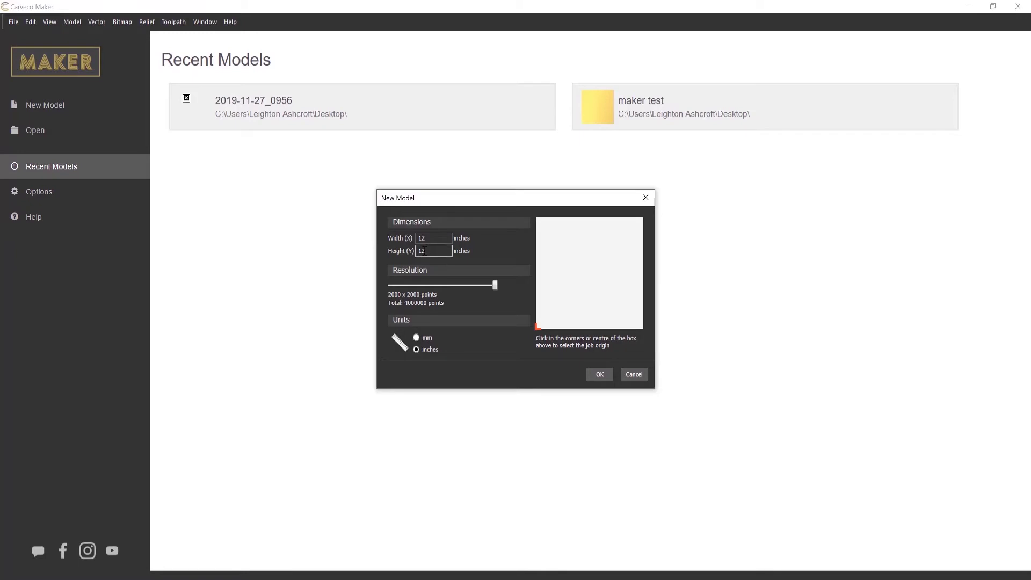
{"action": "double_click", "coordinate": [425, 250]}
{"action": "type", "text": "24"}
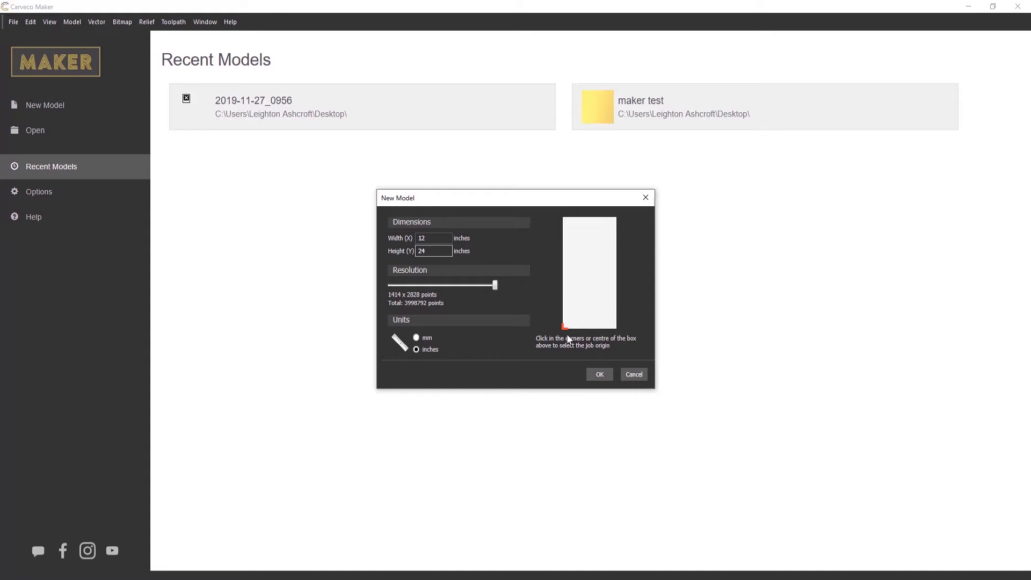
{"action": "left_click", "coordinate": [565, 221]}
{"action": "left_click", "coordinate": [618, 220]}
{"action": "left_click", "coordinate": [618, 326]}
{"action": "left_click", "coordinate": [592, 281]}
{"action": "left_click", "coordinate": [564, 328]}
- Confirm the New Model settings to create the 12 by 24 inch model
{"action": "left_click", "coordinate": [599, 376]}
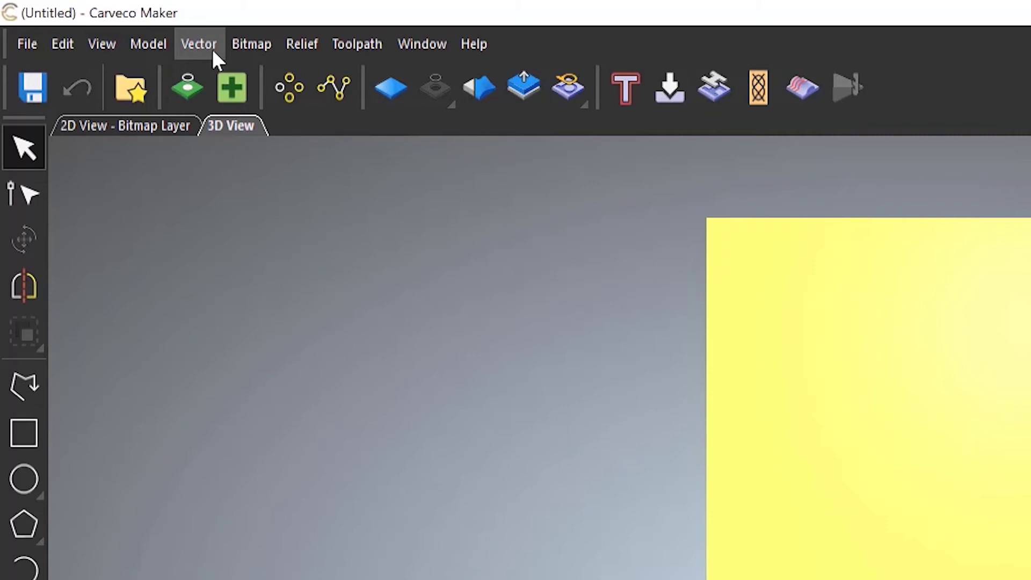
- Show the Align submenu of the Vector menu
{"action": "left_click", "coordinate": [212, 49]}
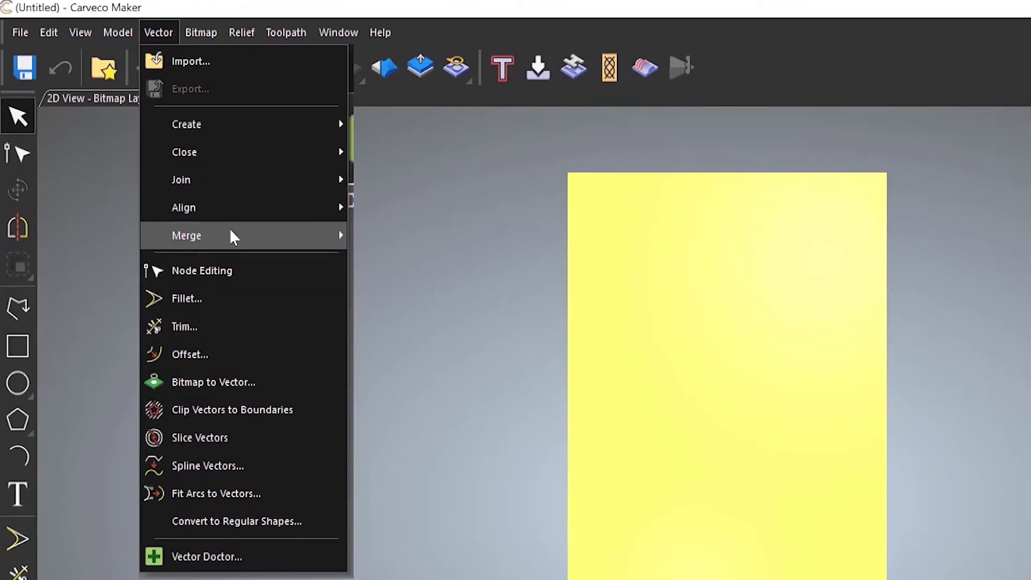
{"action": "mouse_move", "coordinate": [231, 214]}
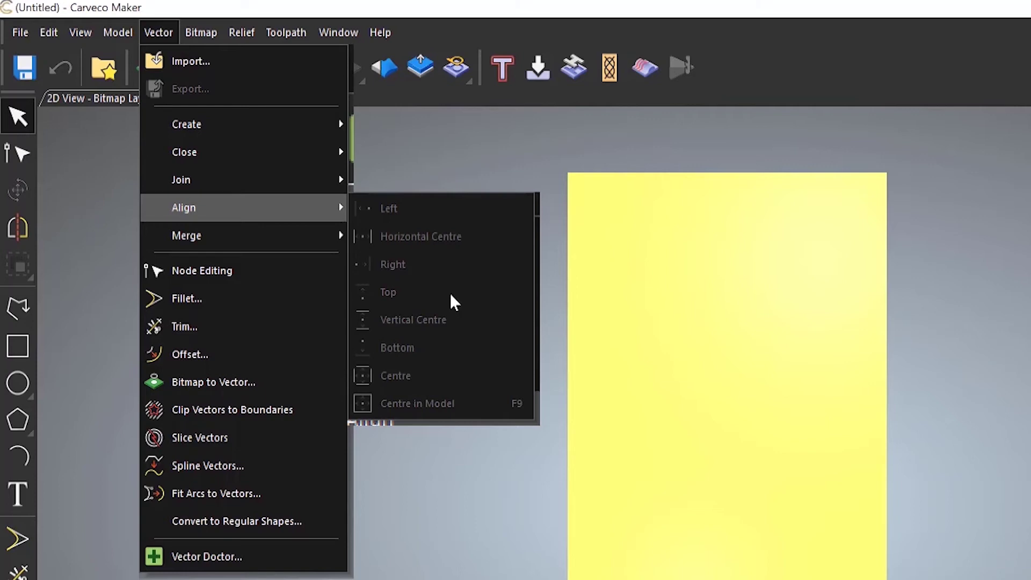
- Dismiss the Align options and browse the Bitmap, Relief and Window menus
{"action": "left_click", "coordinate": [464, 34]}
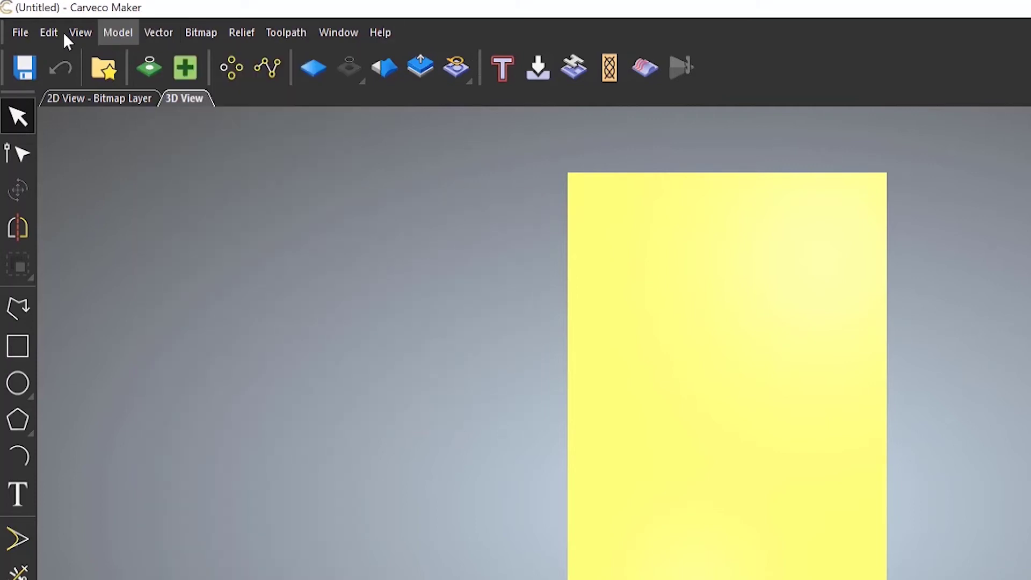
{"action": "left_click", "coordinate": [213, 35]}
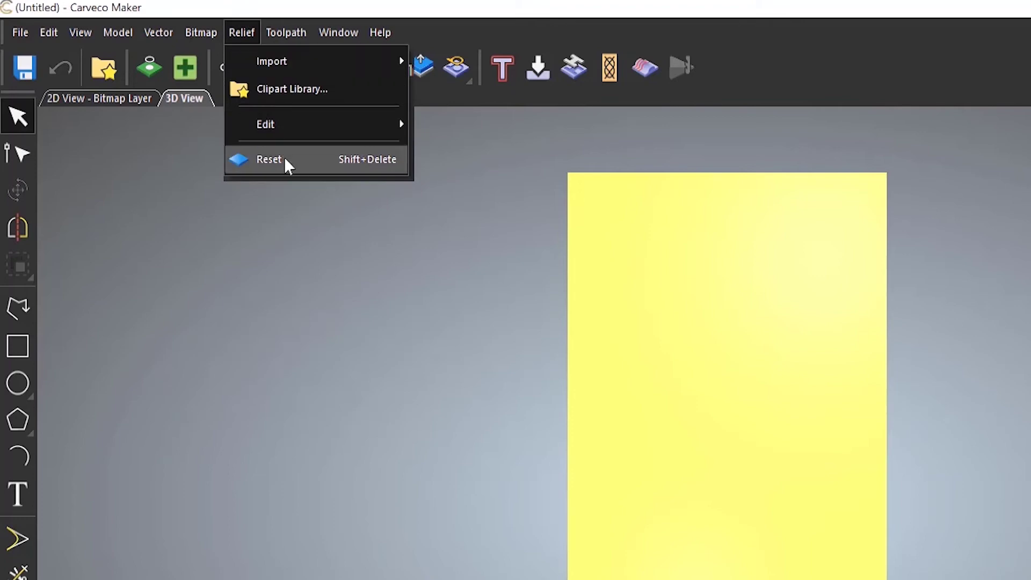
{"action": "left_click", "coordinate": [286, 163]}
{"action": "left_click", "coordinate": [338, 32]}
{"action": "left_click", "coordinate": [871, 27]}
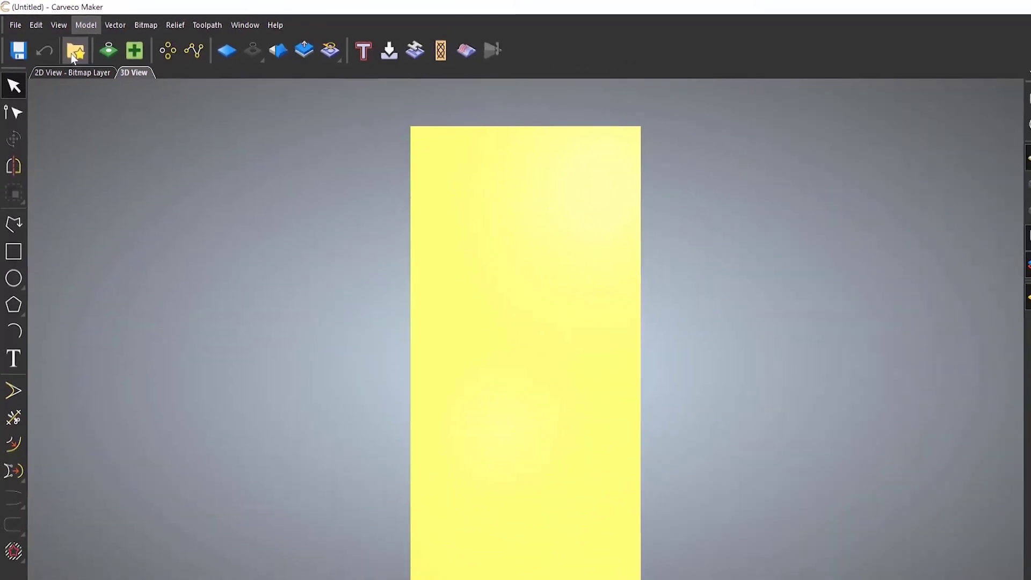
- Open the Relief Clipart Library, view the Crosses collection, then load and scroll through Greenery
{"action": "left_click", "coordinate": [63, 48]}
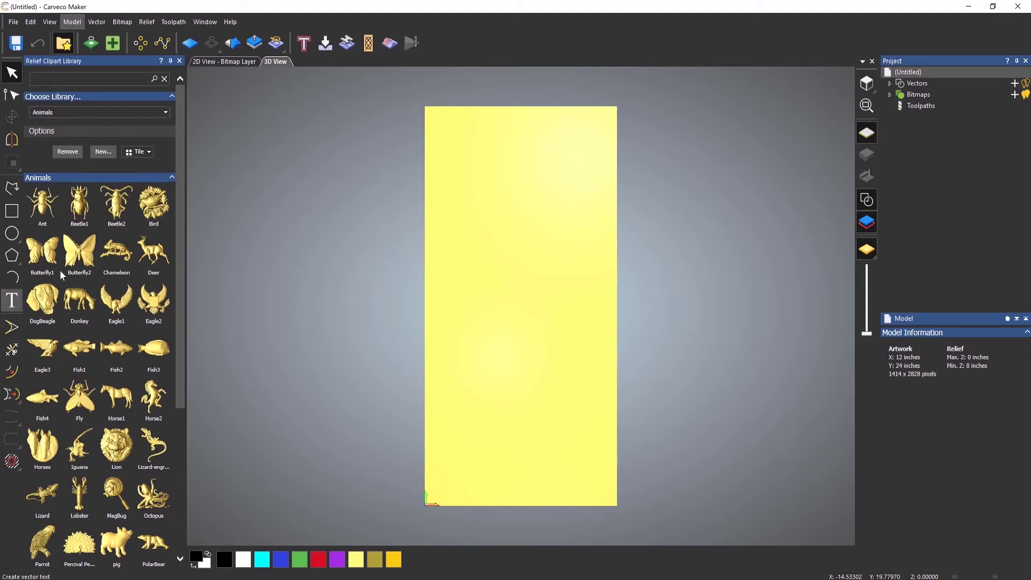
{"action": "left_click", "coordinate": [63, 111]}
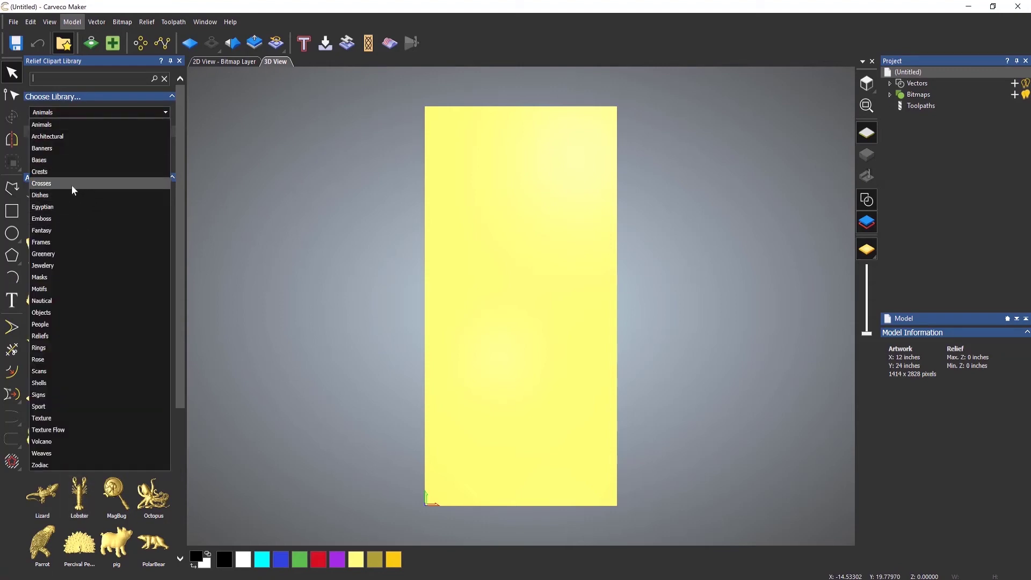
{"action": "left_click", "coordinate": [72, 184]}
{"action": "left_click", "coordinate": [80, 114]}
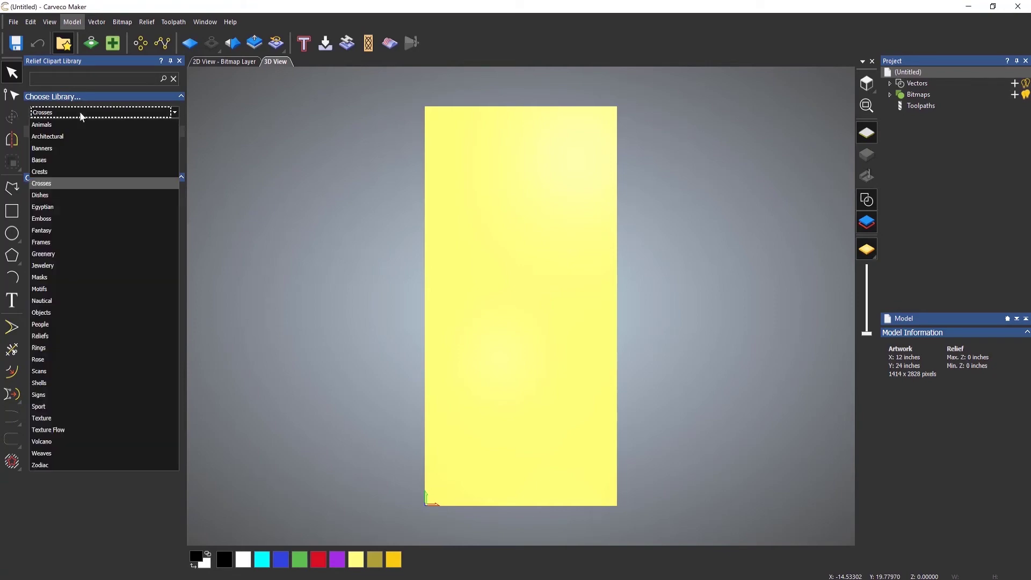
{"action": "left_click", "coordinate": [54, 254]}
{"action": "scroll", "coordinate": [102, 327], "scroll_direction": "down", "scroll_amount": 10}
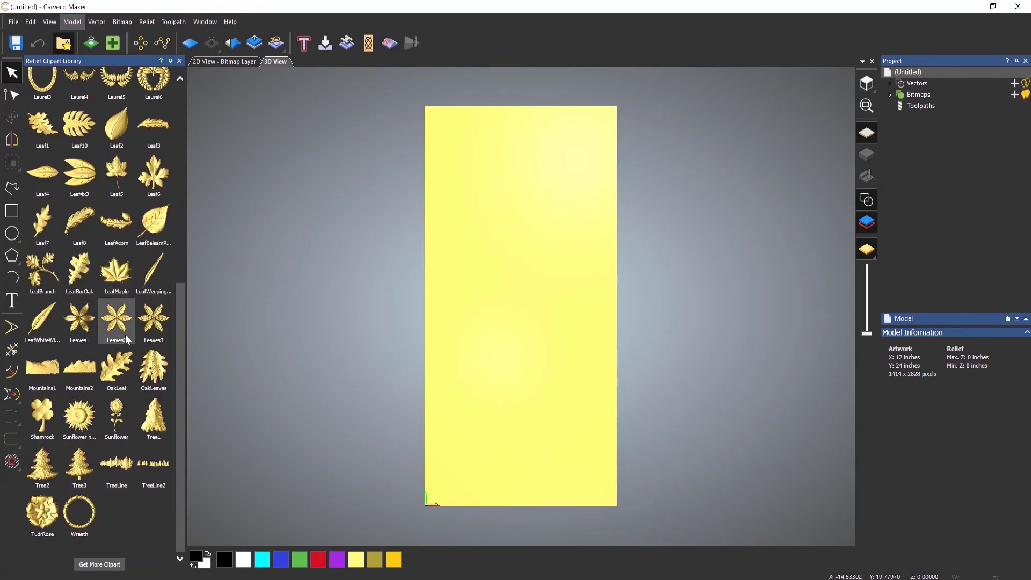
{"action": "scroll", "coordinate": [125, 334], "scroll_direction": "up", "scroll_amount": 10}
{"action": "scroll", "coordinate": [132, 337], "scroll_direction": "down", "scroll_amount": 6}
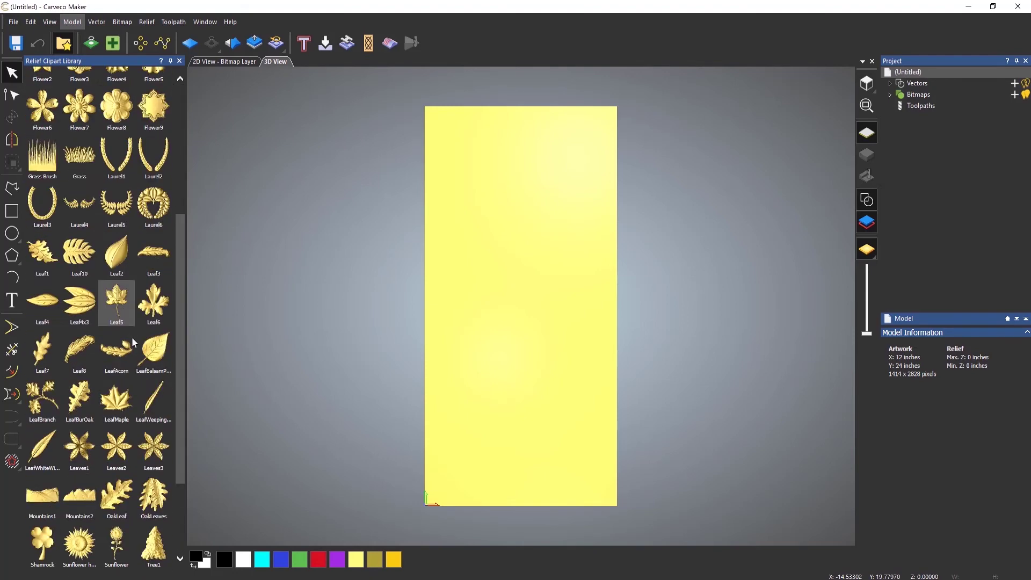
{"action": "scroll", "coordinate": [135, 340], "scroll_direction": "down", "scroll_amount": 3}
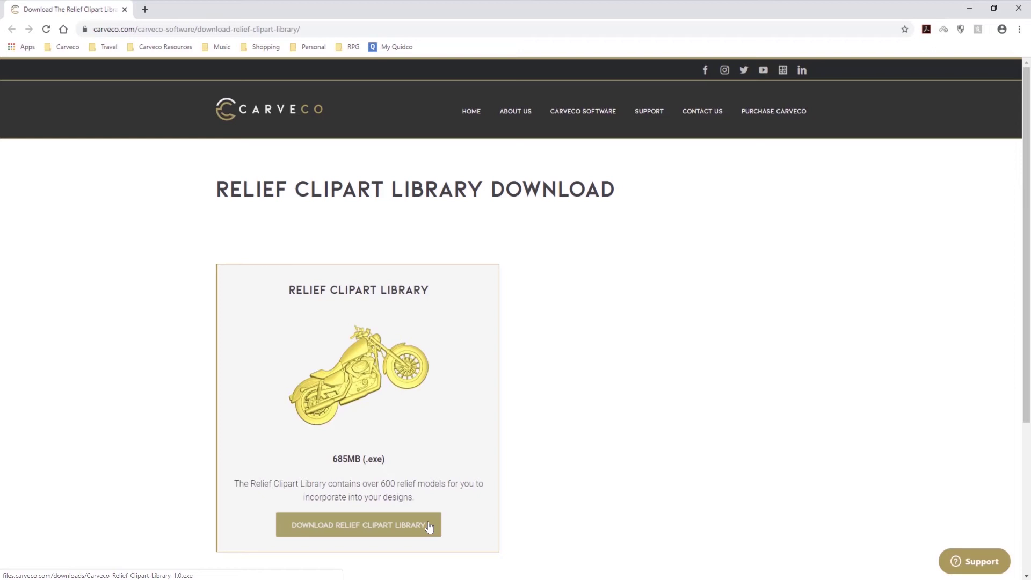
- Close the browser window and the Relief Clipart Library panel
{"action": "left_click", "coordinate": [1019, 5]}
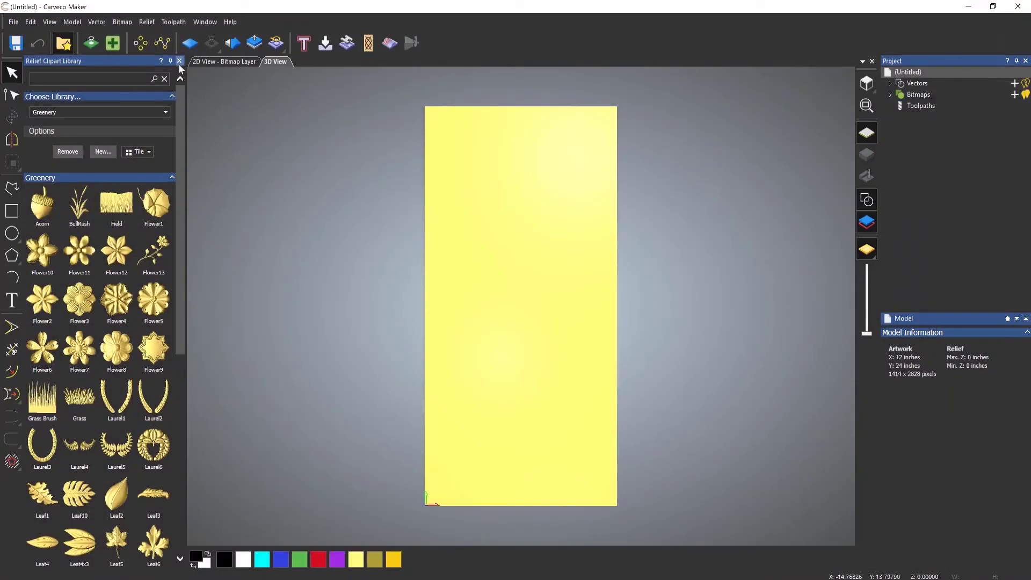
{"action": "left_click", "coordinate": [180, 61]}
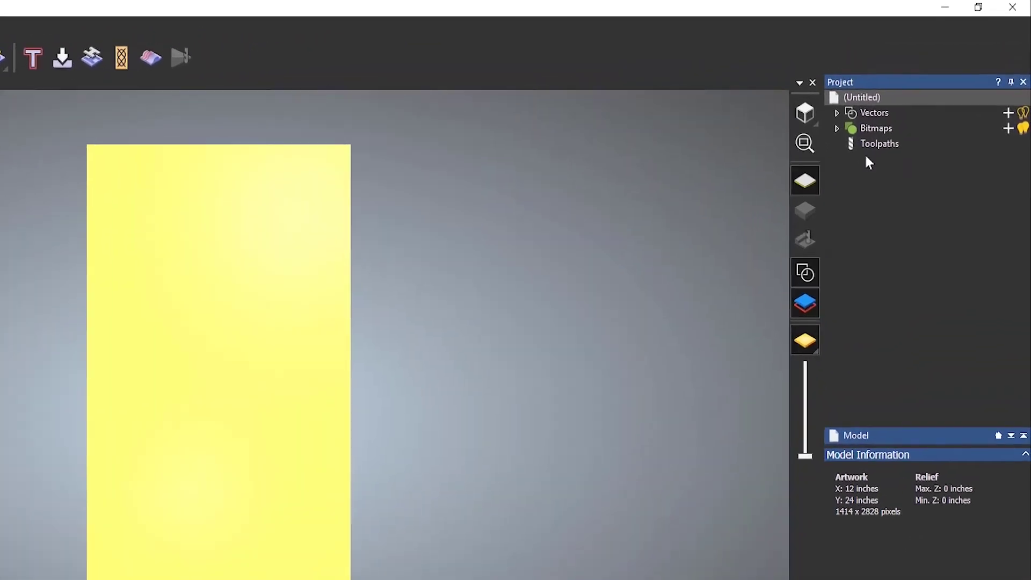
- Show the Vector Layers panel and expand Vectors to reveal Default Layer
{"action": "left_click", "coordinate": [870, 117]}
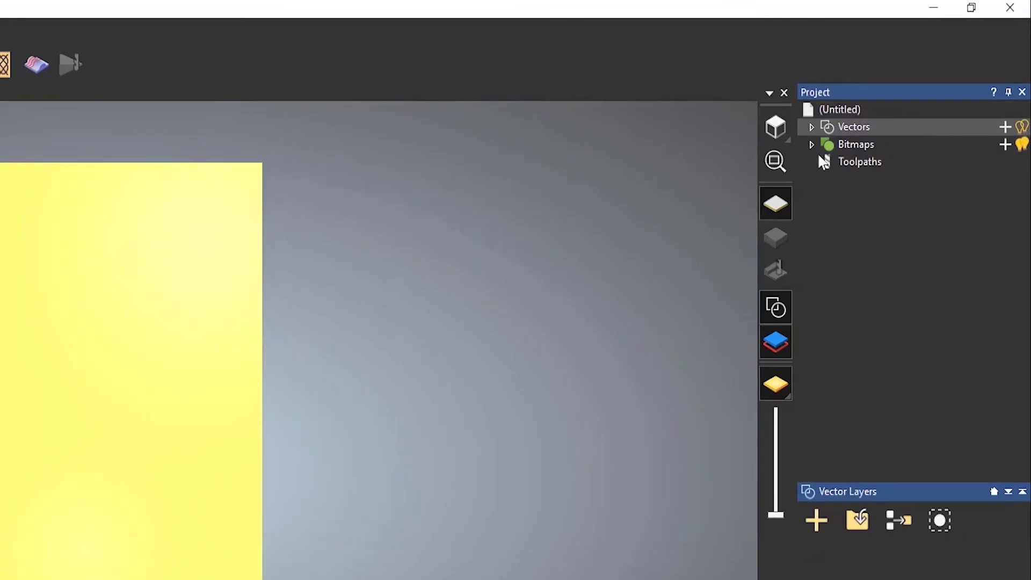
{"action": "left_click", "coordinate": [811, 127]}
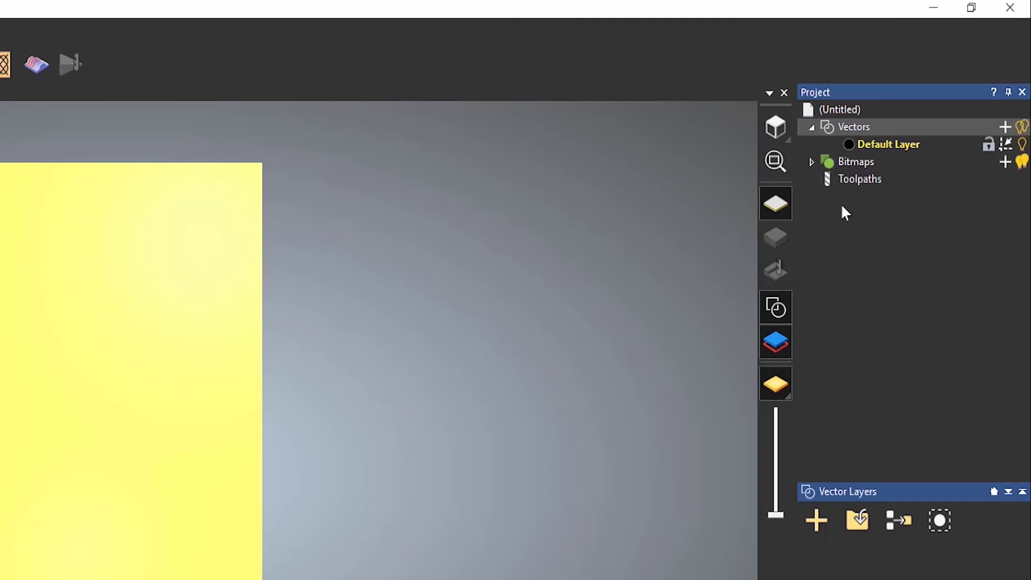
- Show the toolpath operations, check the (Untitled) model information, then return to Toolpaths
{"action": "left_click", "coordinate": [857, 180]}
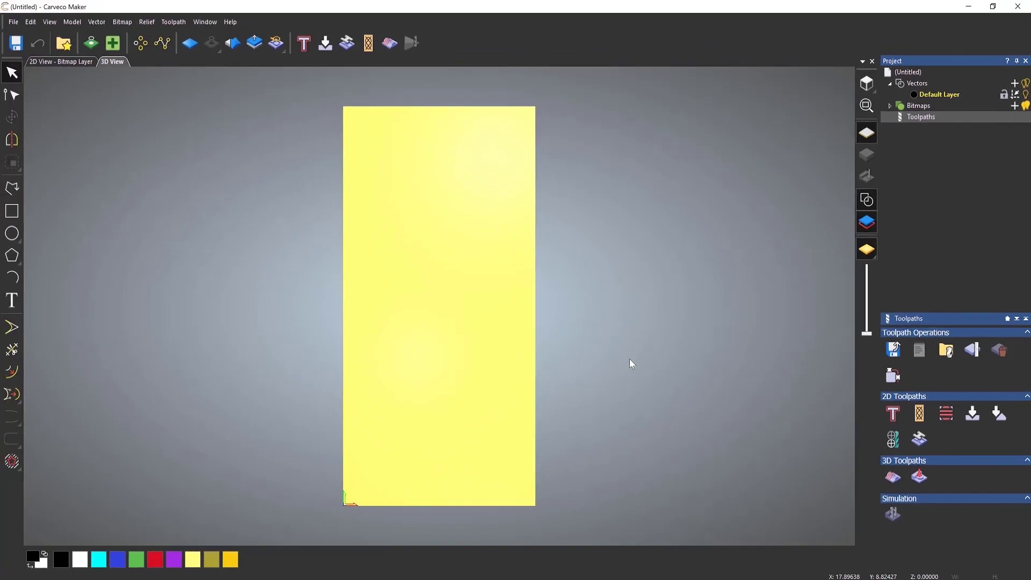
{"action": "left_click", "coordinate": [918, 73]}
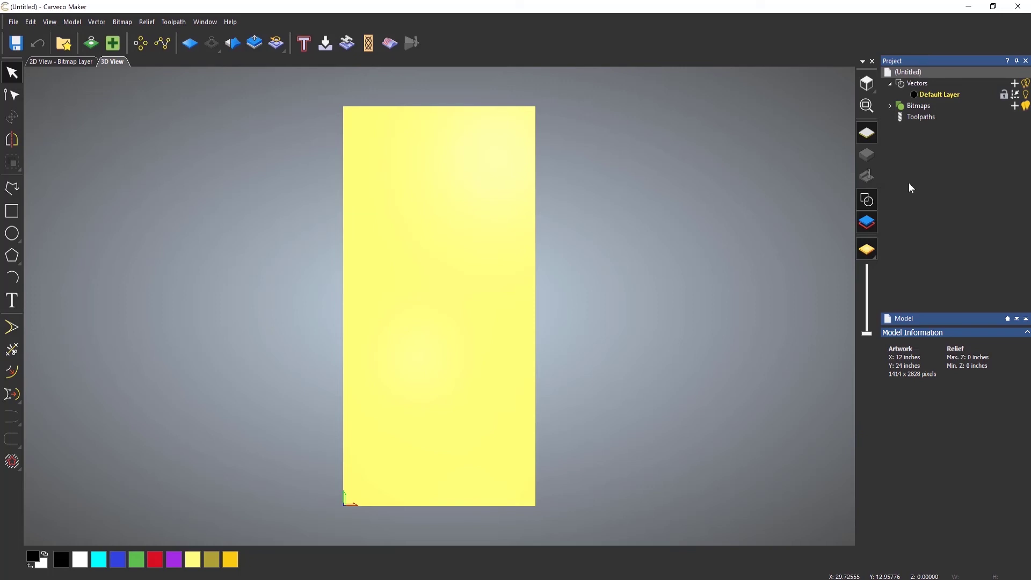
{"action": "left_click", "coordinate": [919, 118]}
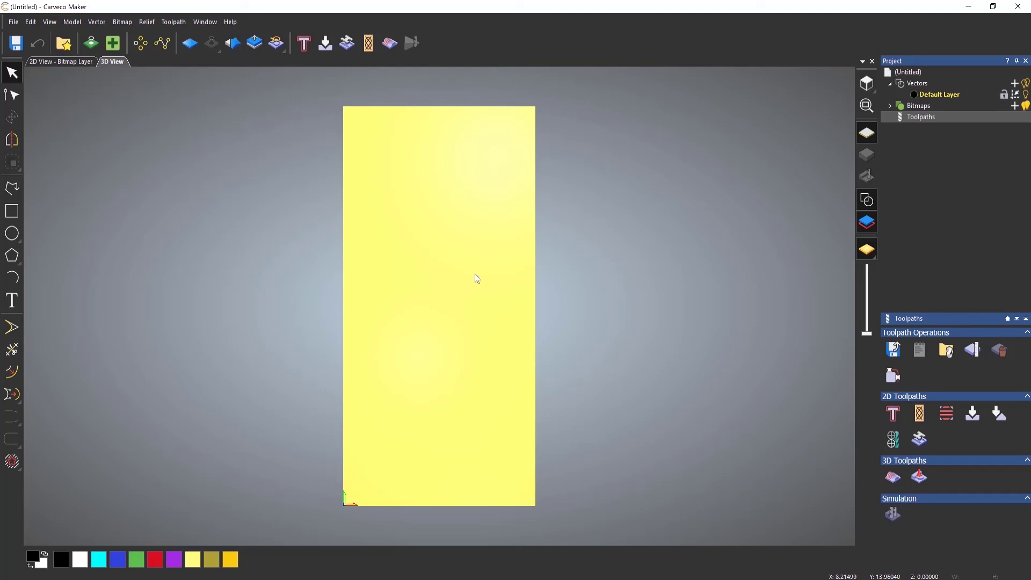
- Switch back and forth between the 2D and 3D views, ending in 3D
{"action": "left_click", "coordinate": [66, 66]}
{"action": "left_click", "coordinate": [112, 61]}
{"action": "left_click", "coordinate": [59, 65]}
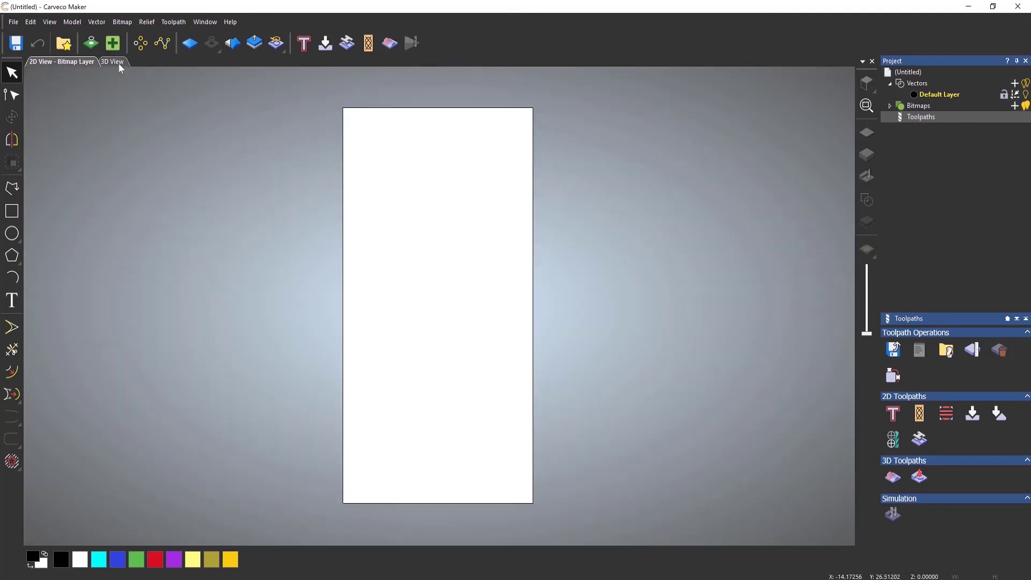
{"action": "left_click", "coordinate": [120, 65]}
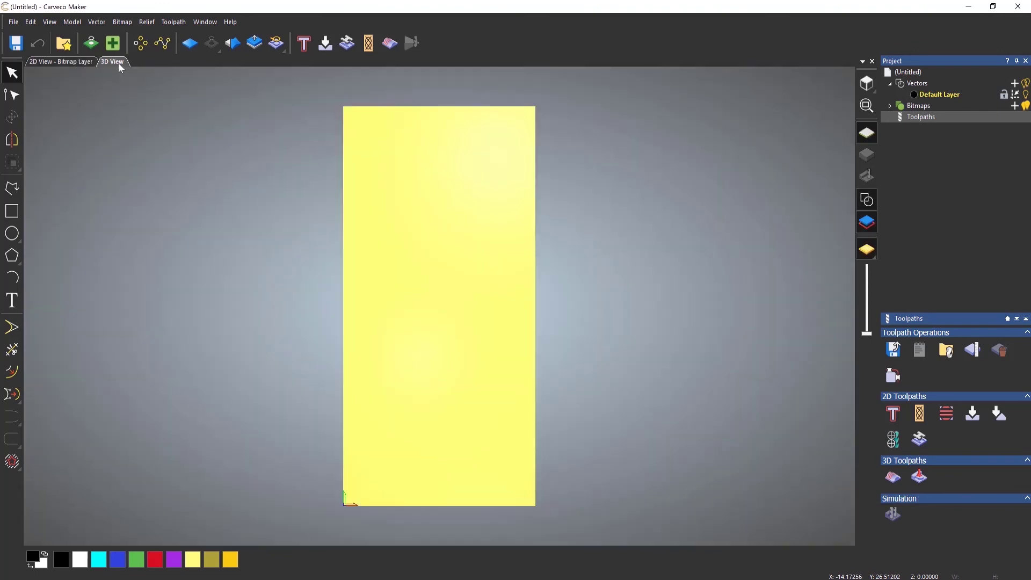
- In the 2D View, pan across the blank page, then scale it to fit the window
{"action": "left_click", "coordinate": [72, 63]}
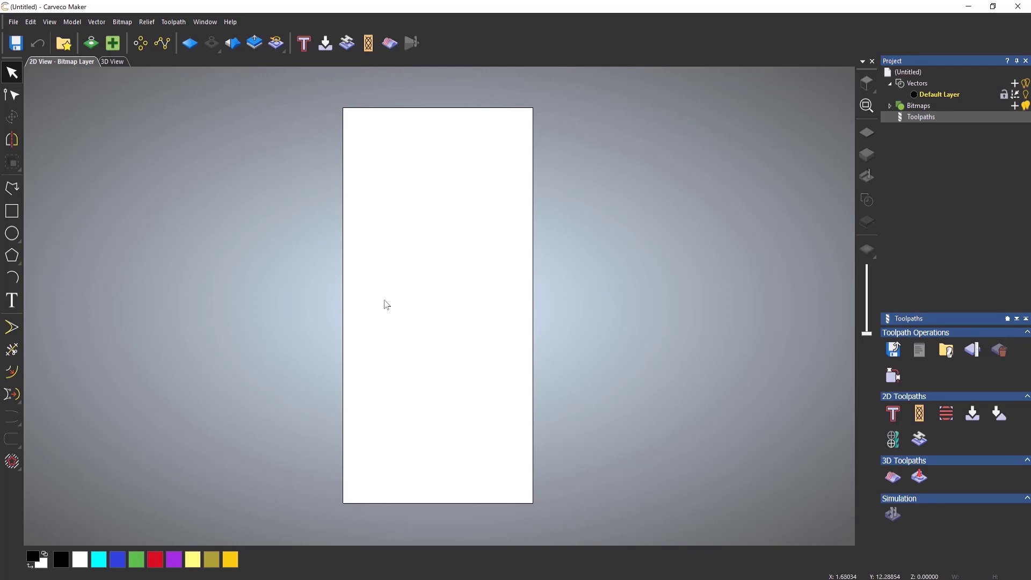
{"action": "mouse_move", "coordinate": [387, 292]}
{"action": "middle_mouse_down"}
{"action": "mouse_move", "coordinate": [103, 290]}
{"action": "mouse_move", "coordinate": [489, 318]}
{"action": "mouse_move", "coordinate": [684, 285]}
{"action": "mouse_move", "coordinate": [138, 265]}
{"action": "mouse_move", "coordinate": [456, 322]}
{"action": "mouse_move", "coordinate": [718, 292]}
{"action": "mouse_move", "coordinate": [150, 287]}
{"action": "mouse_move", "coordinate": [479, 334]}
{"action": "mouse_move", "coordinate": [596, 283]}
{"action": "mouse_move", "coordinate": [377, 288]}
{"action": "mouse_move", "coordinate": [407, 295]}
{"action": "middle_mouse_up"}
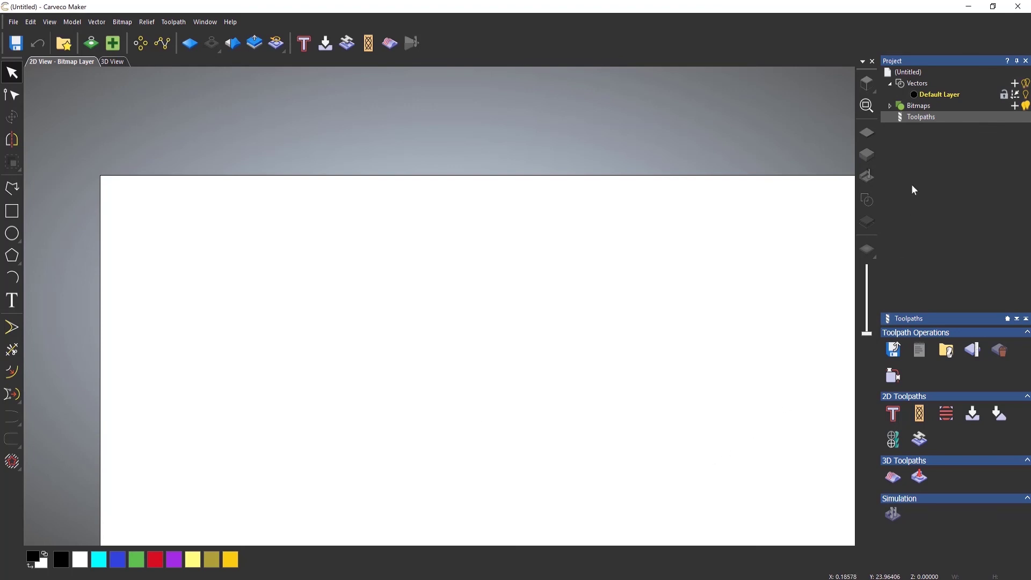
{"action": "left_click", "coordinate": [873, 111]}
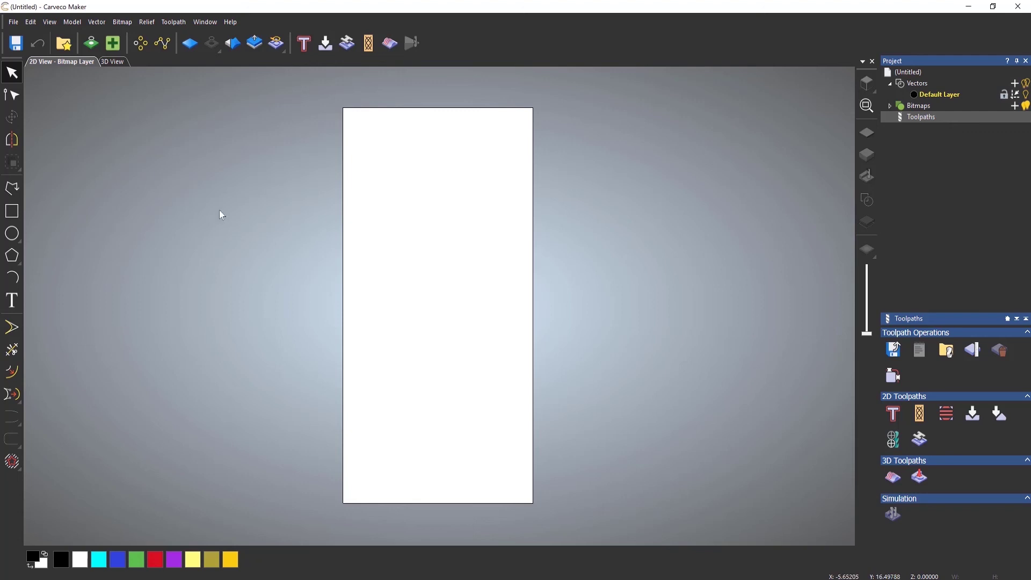
- In the 3D View, pan and zoom in on the yellow sheet, then scale it to fit
{"action": "left_click", "coordinate": [109, 63]}
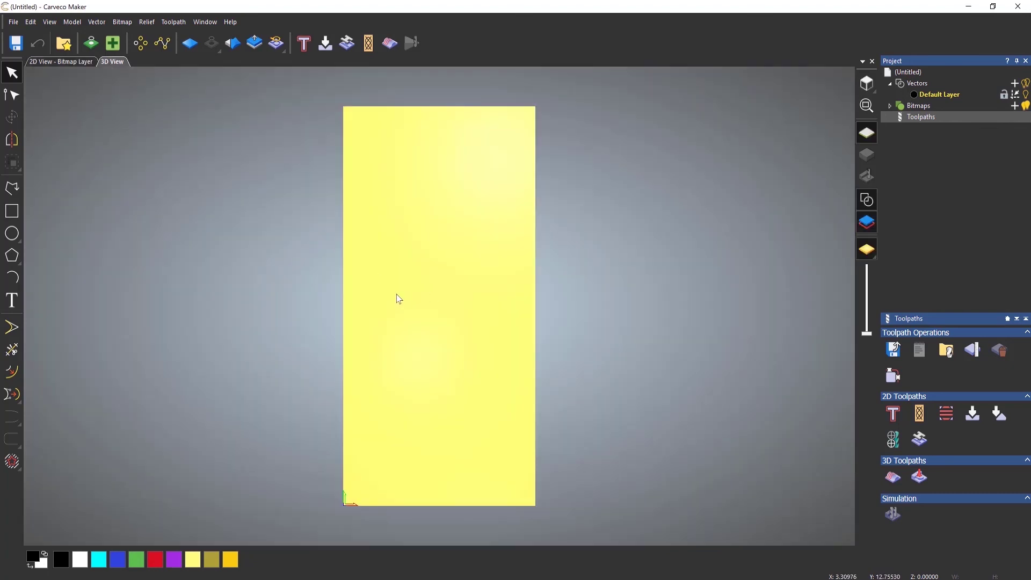
{"action": "mouse_move", "coordinate": [396, 295]}
{"action": "middle_mouse_down"}
{"action": "mouse_move", "coordinate": [69, 311]}
{"action": "mouse_move", "coordinate": [549, 281]}
{"action": "mouse_move", "coordinate": [458, 324]}
{"action": "mouse_move", "coordinate": [78, 313]}
{"action": "mouse_move", "coordinate": [580, 288]}
{"action": "mouse_move", "coordinate": [209, 290]}
{"action": "mouse_move", "coordinate": [390, 305]}
{"action": "middle_mouse_up"}
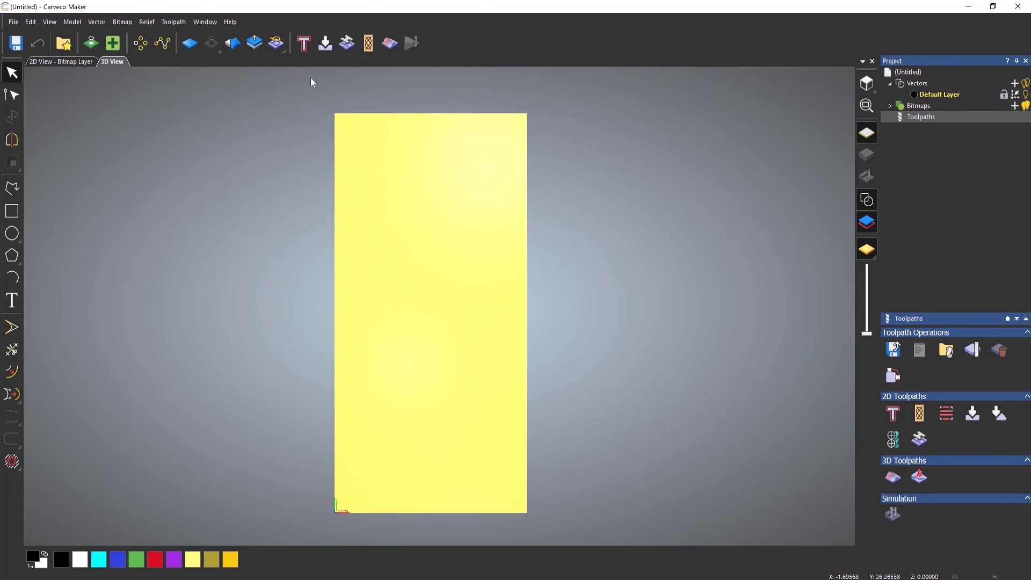
{"action": "scroll", "coordinate": [334, 99], "scroll_direction": "up", "scroll_amount": 5}
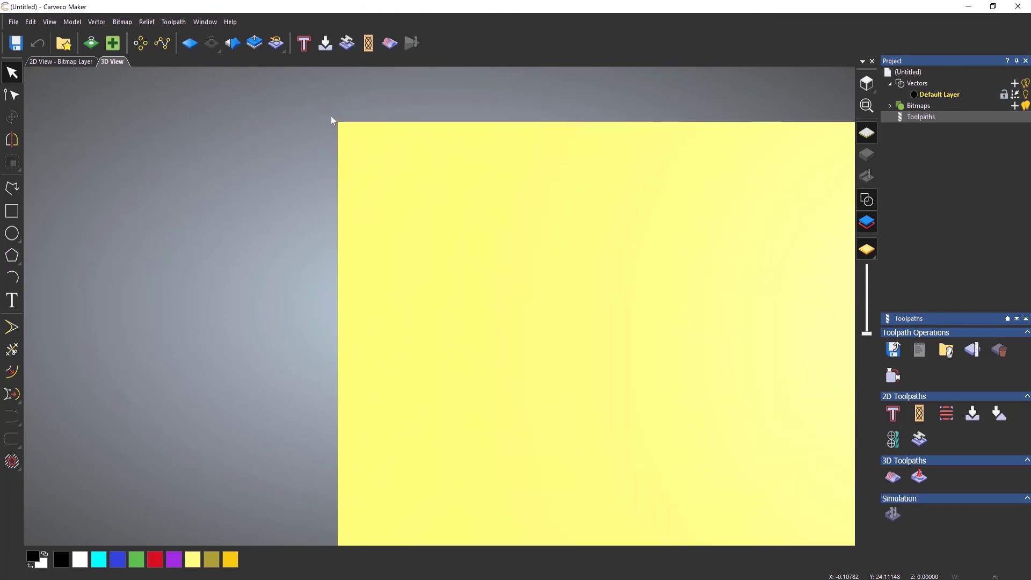
{"action": "scroll", "coordinate": [376, 143], "scroll_direction": "up", "scroll_amount": 1}
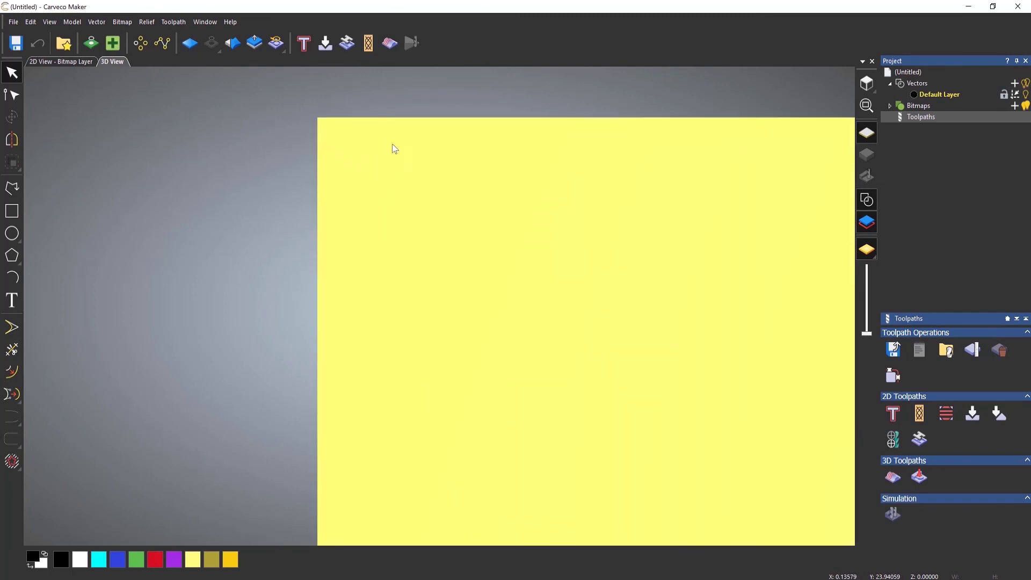
{"action": "left_click", "coordinate": [866, 105]}
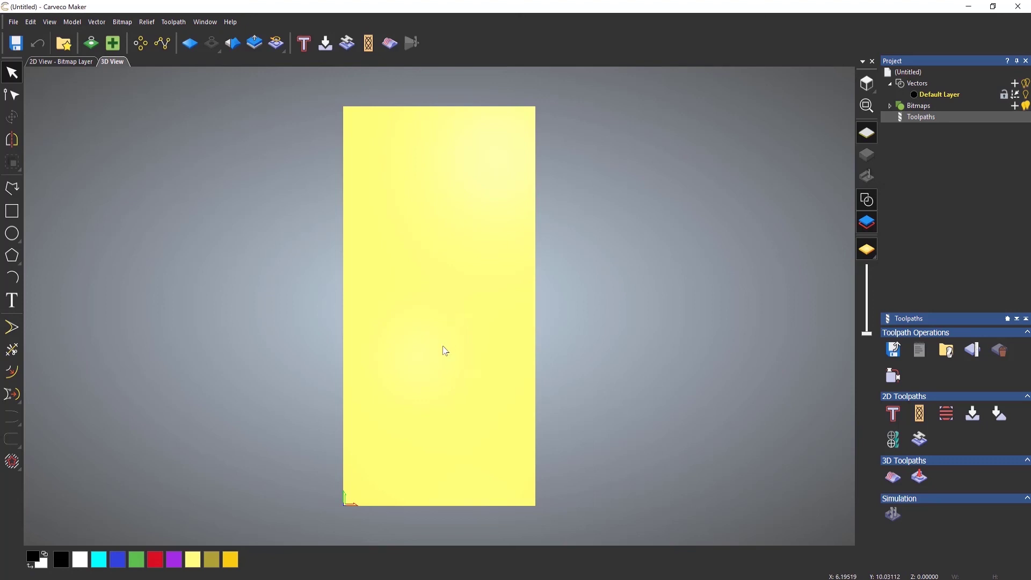
- Orbit the 3D view, reset to top, then tilt the yellow sheet to an oblique angle
{"action": "left_click_drag", "start_coordinate": [449, 363], "coordinate": [529, 201]}
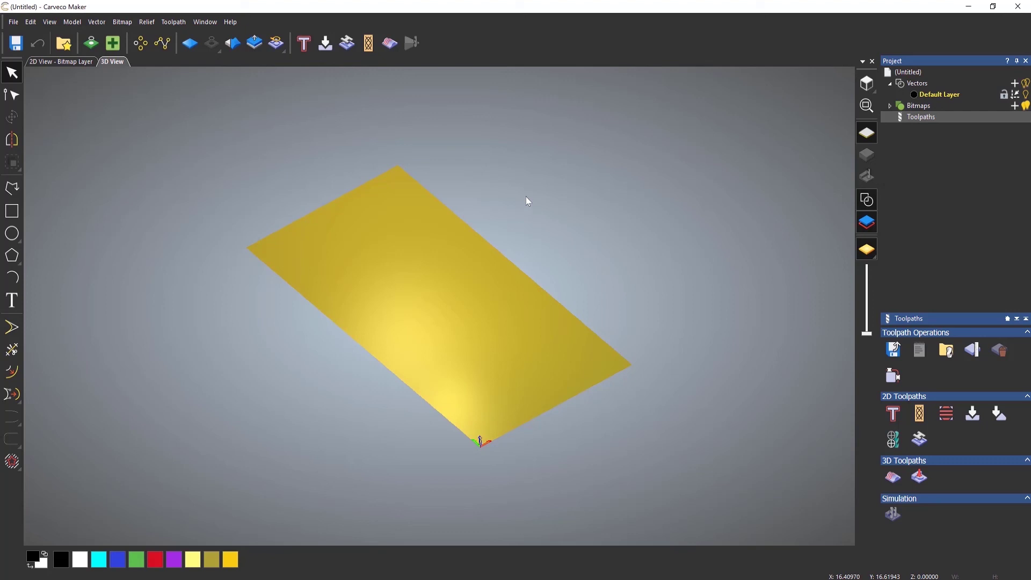
{"action": "left_click", "coordinate": [864, 89]}
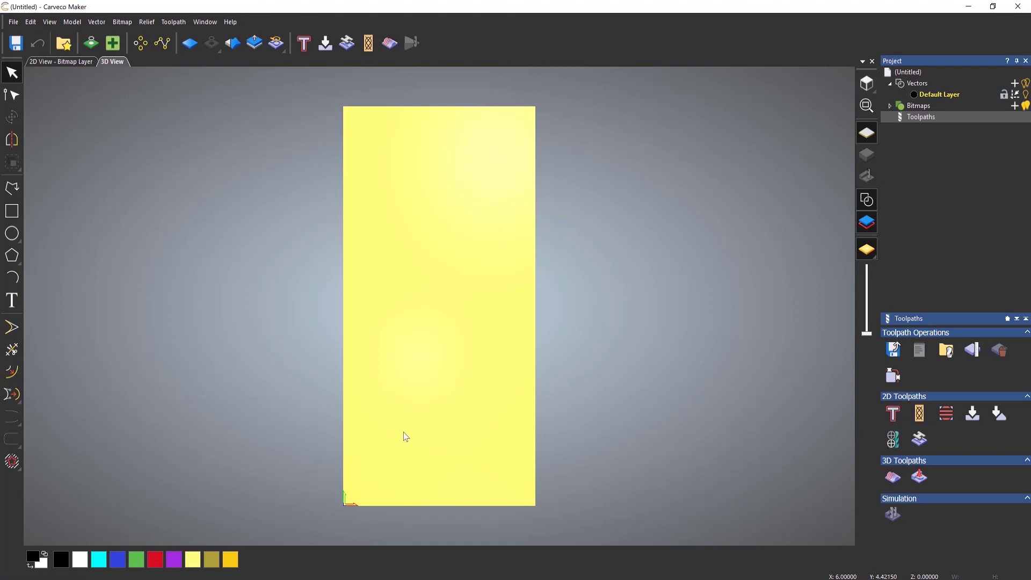
{"action": "left_click_drag", "start_coordinate": [423, 428], "coordinate": [675, 227]}
{"action": "left_click_drag", "start_coordinate": [562, 369], "coordinate": [434, 416]}
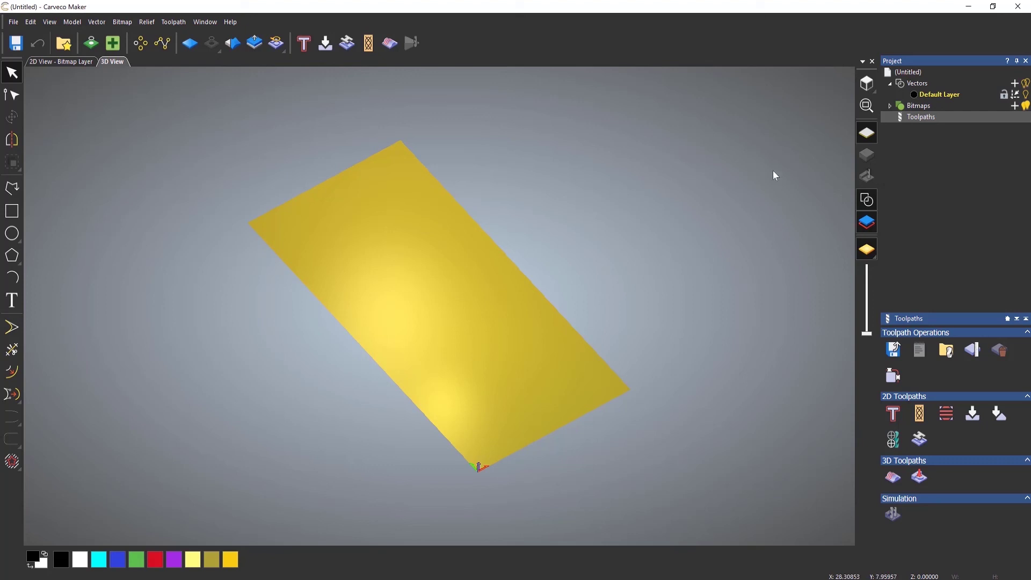
- Switch the 3D view to View Top, looking straight down on the yellow sheet
{"action": "left_click", "coordinate": [868, 83]}
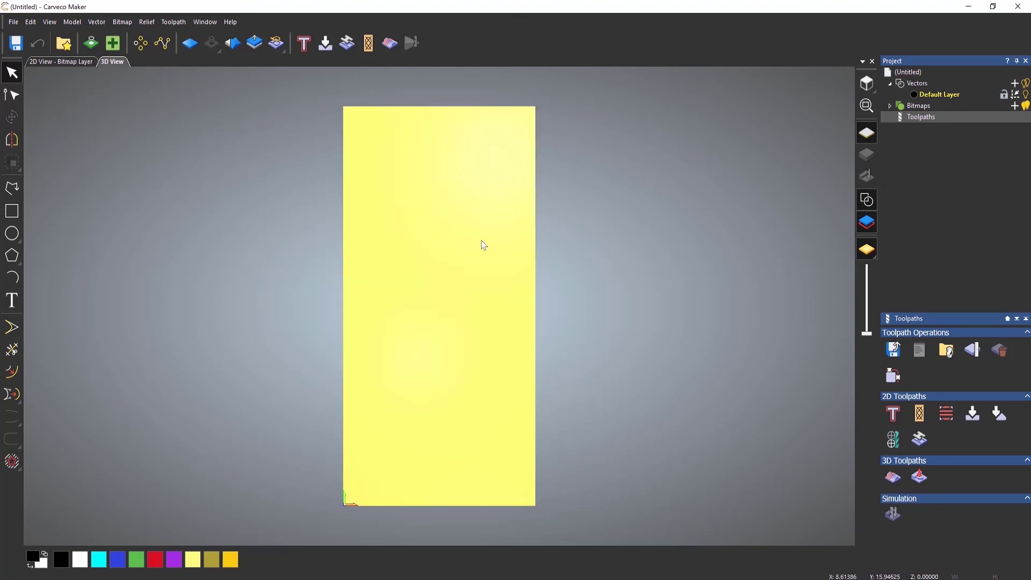